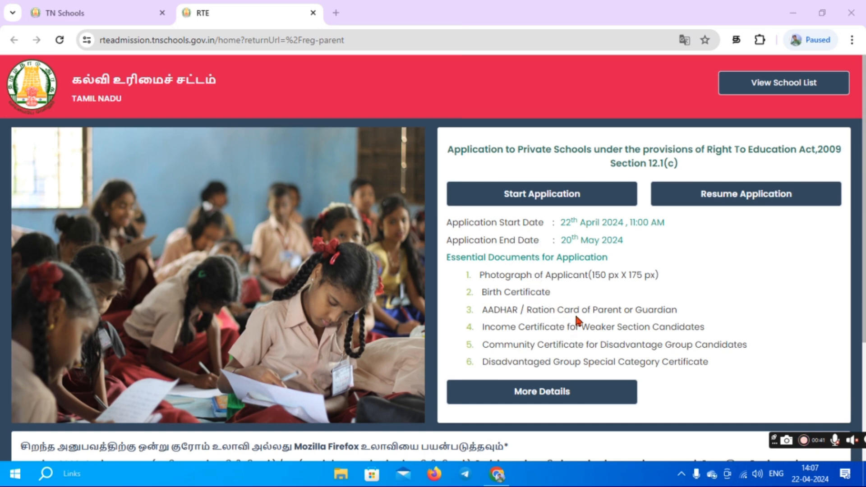
Start a new RTE application from the home page.
click(569, 203)
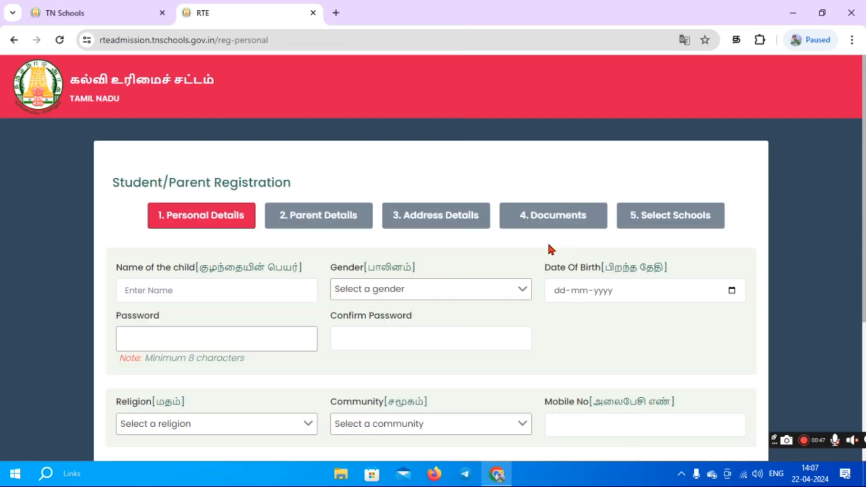
Enter the child's name, set gender to Male and birth date to 08-07-2021.
scroll(549, 245, down, 2)
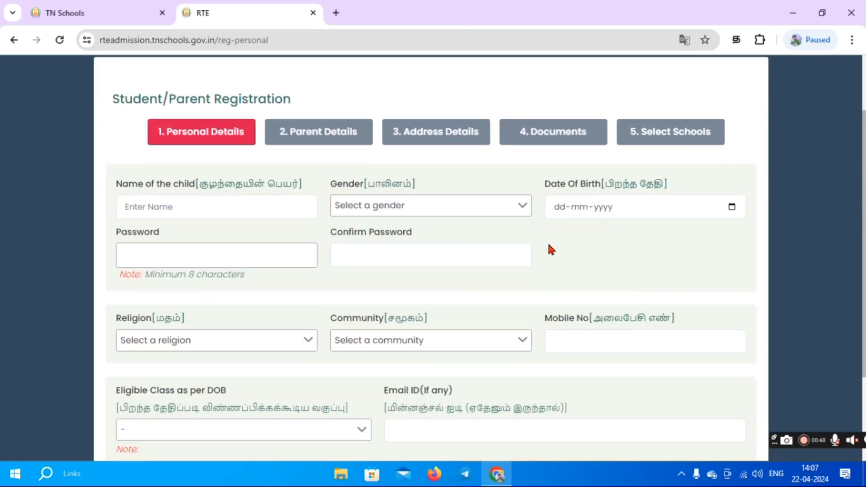
click(232, 207)
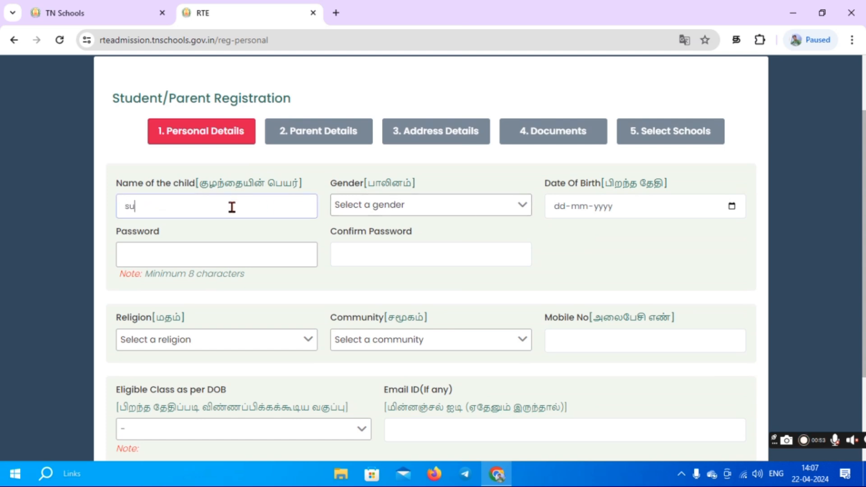
click(363, 205)
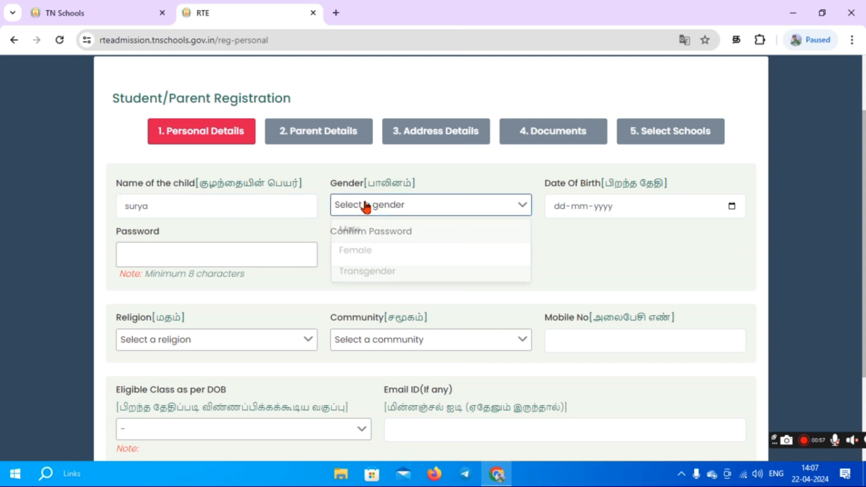
click(363, 231)
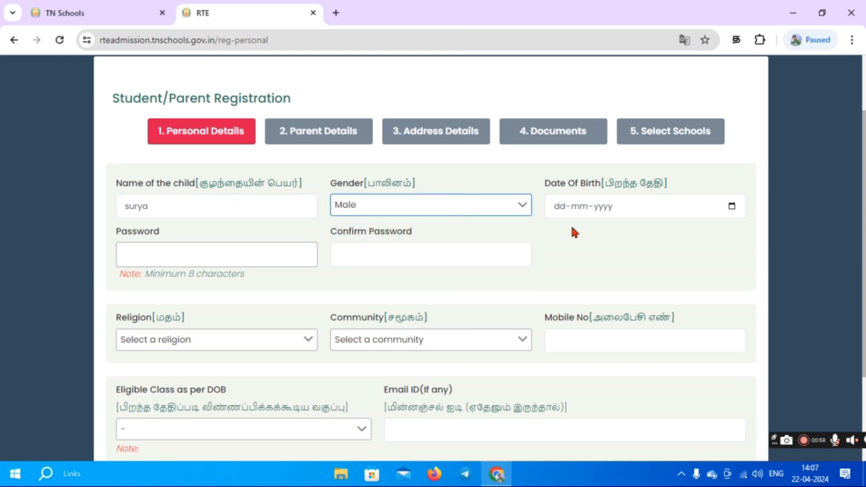
click(683, 205)
click(731, 206)
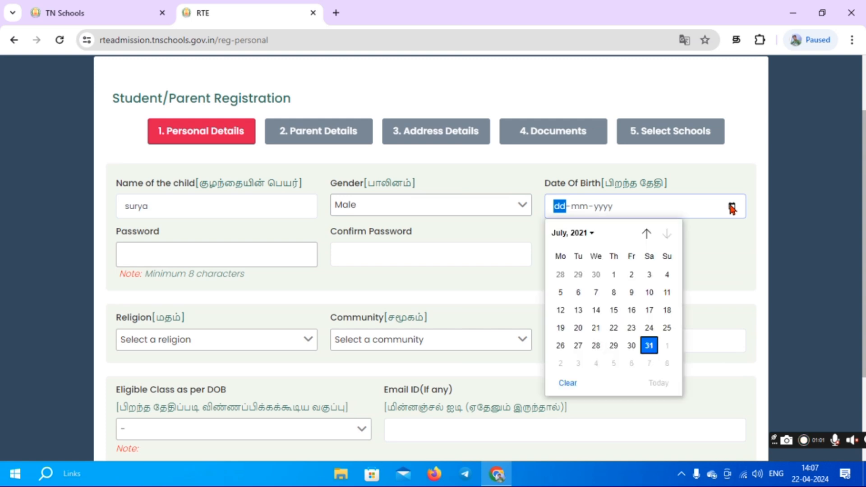
click(615, 294)
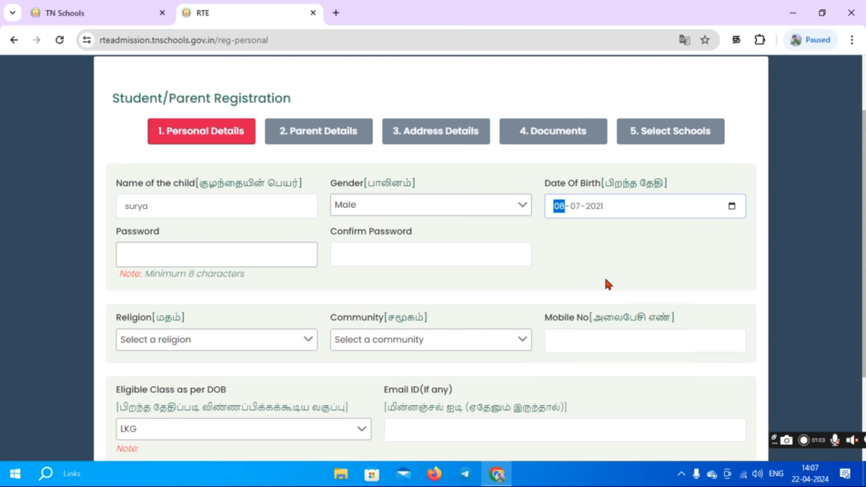
Enter the application password and confirm it.
scroll(496, 253, down, 2)
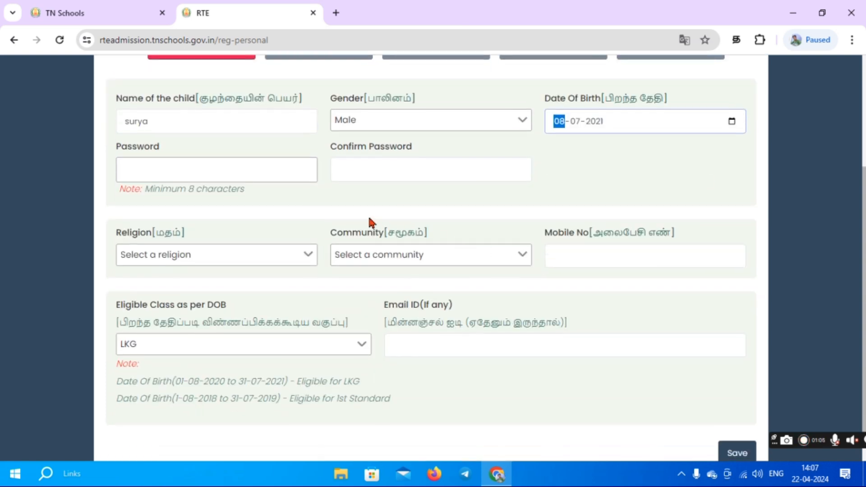
click(222, 176)
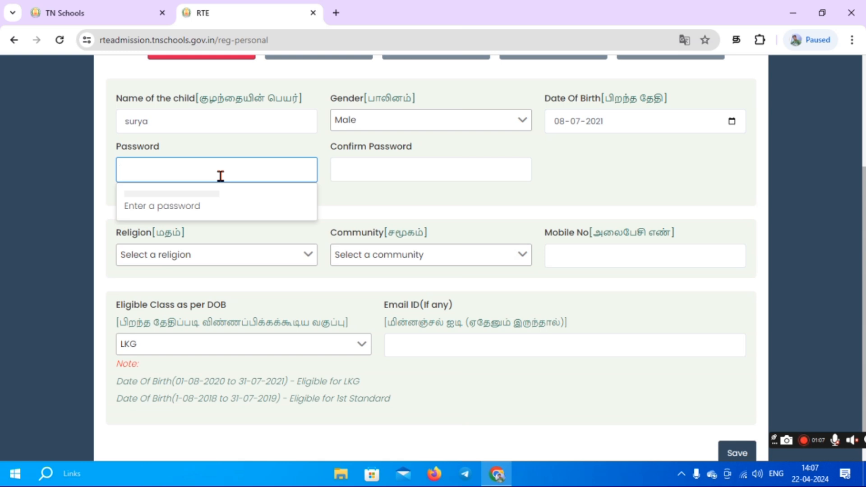
text(•)
text(•••••••)
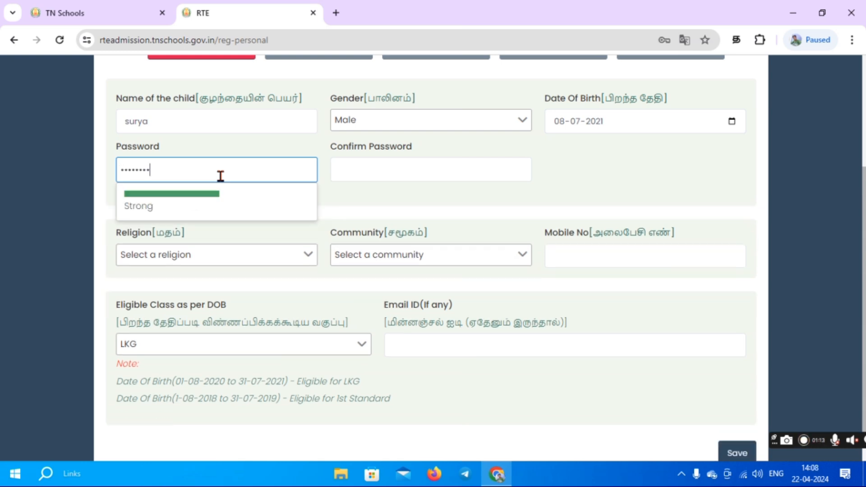
text(•••)
click(351, 167)
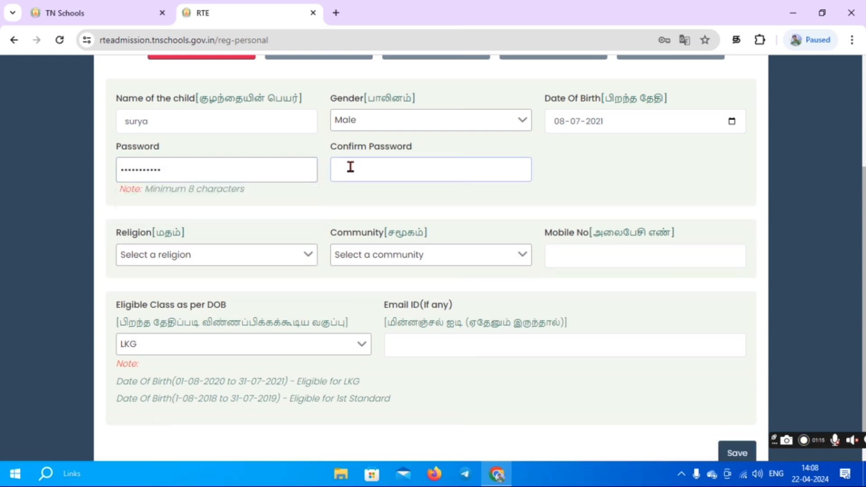
text(•)
text(••••••••••)
Set religion to Hindu and community to SC-Others, and enter the parent's mobile number.
click(265, 255)
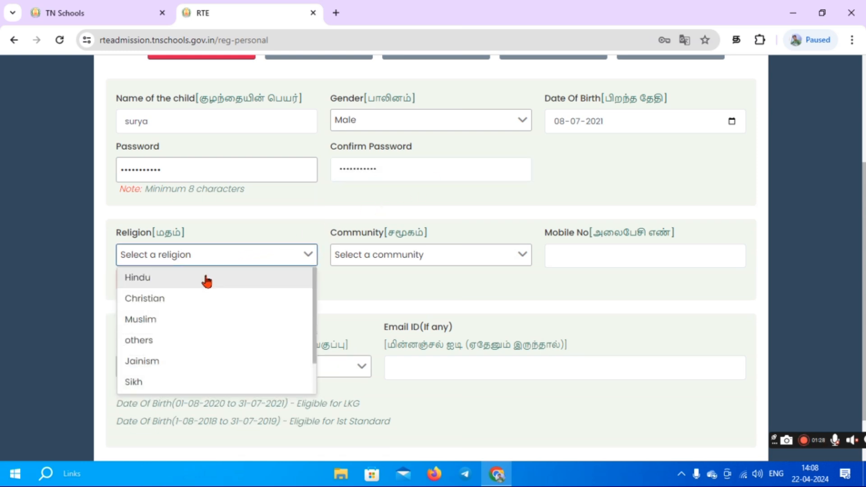
click(206, 279)
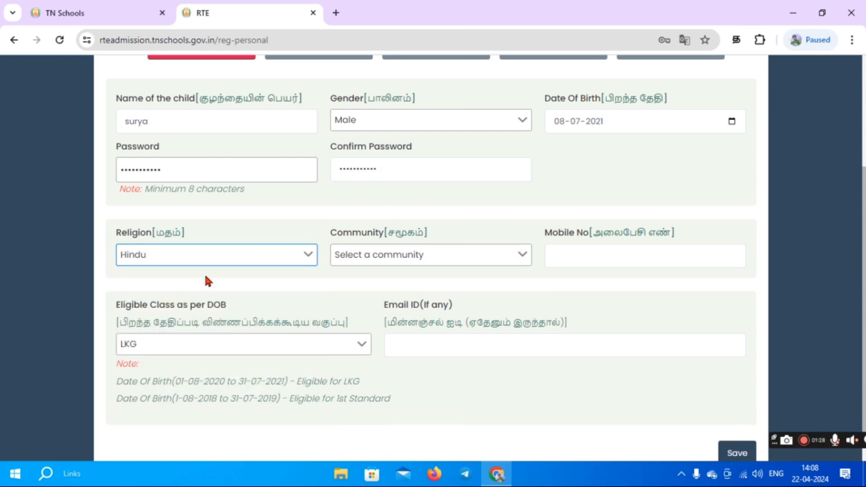
click(406, 262)
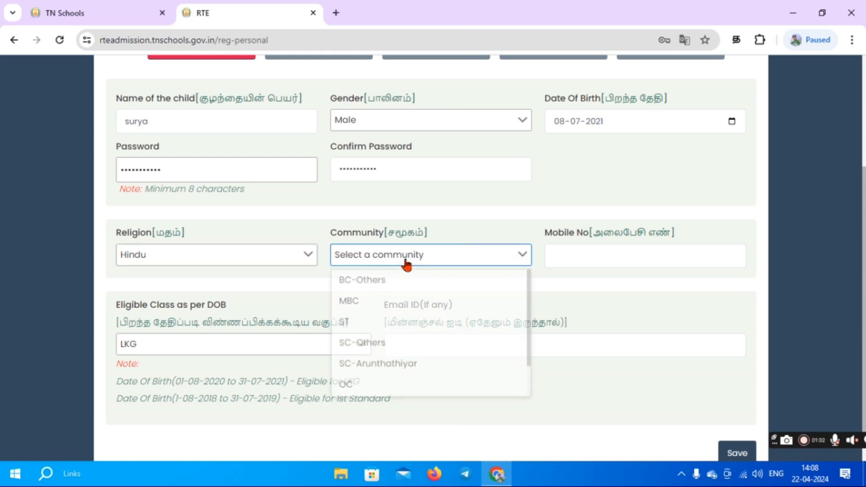
click(360, 347)
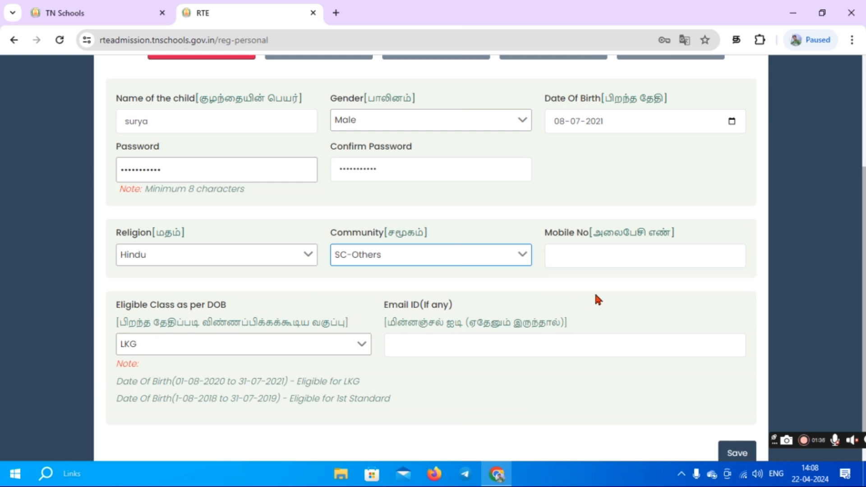
click(614, 261)
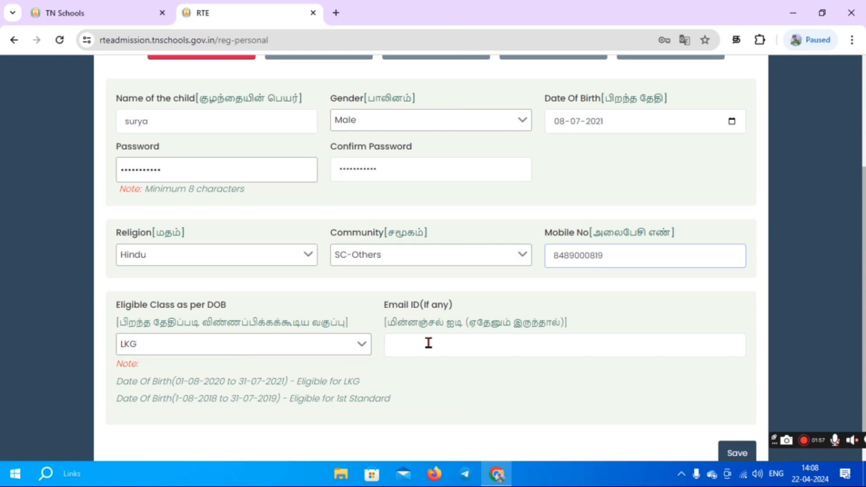
scroll(428, 343, down, 1)
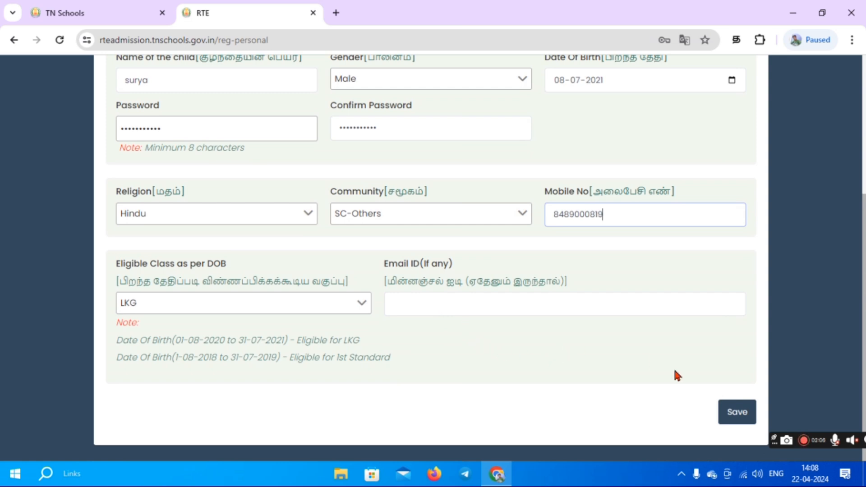
Save the registration, copy the issued application number, and log in with it.
click(740, 413)
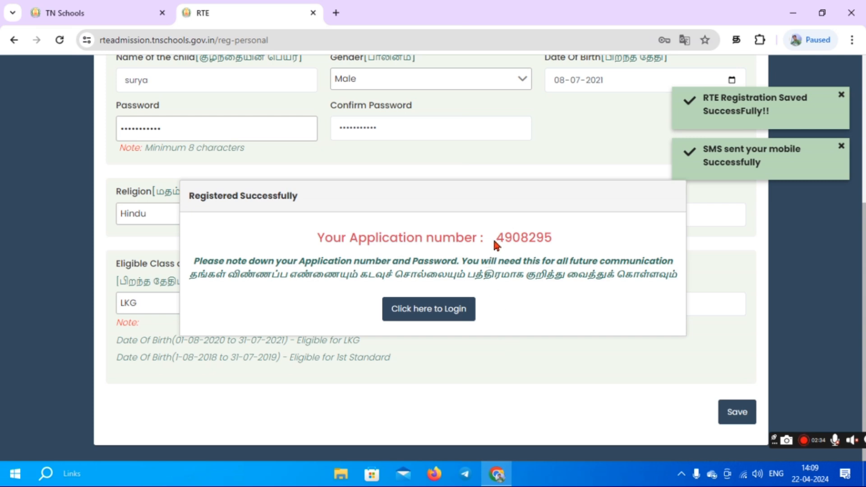
drag(496, 238, 551, 240)
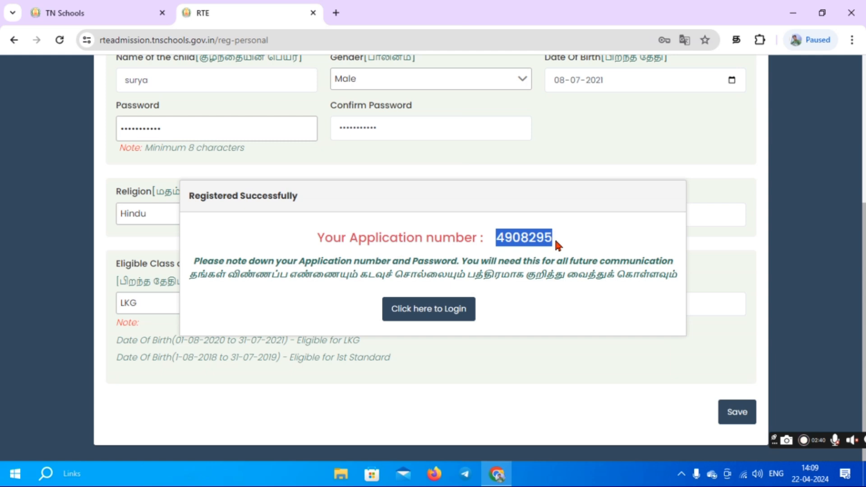
click(433, 311)
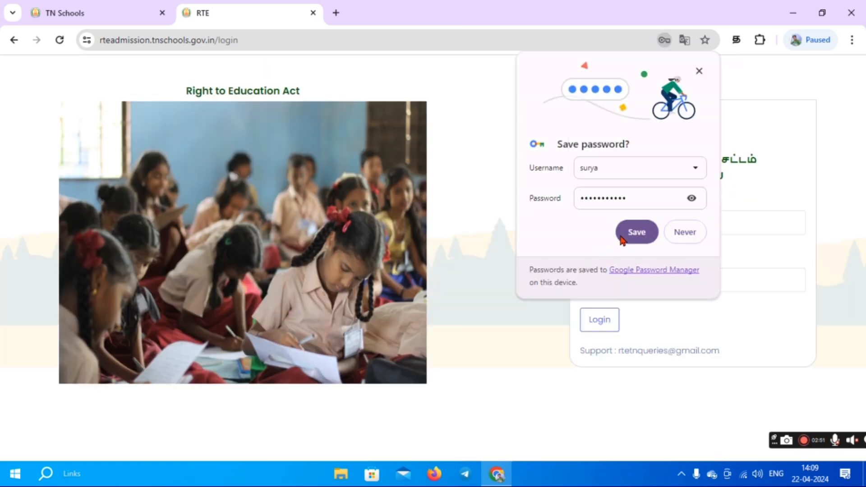
click(635, 232)
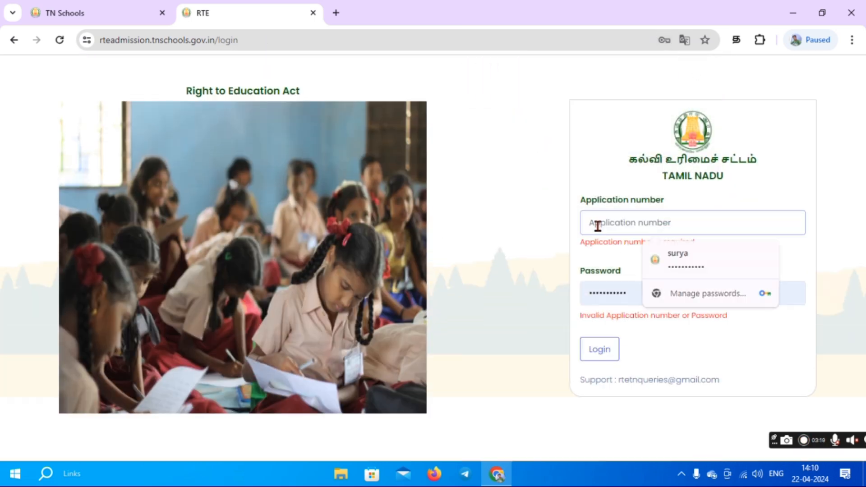
key(ctrl+v)
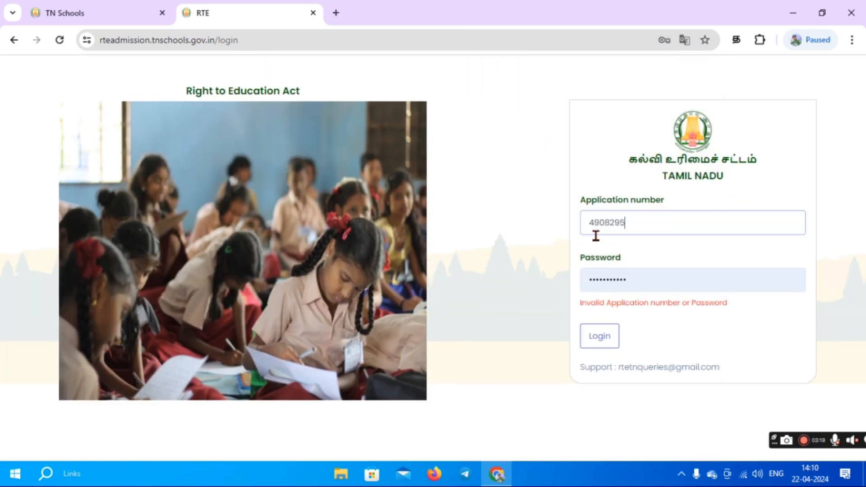
click(595, 336)
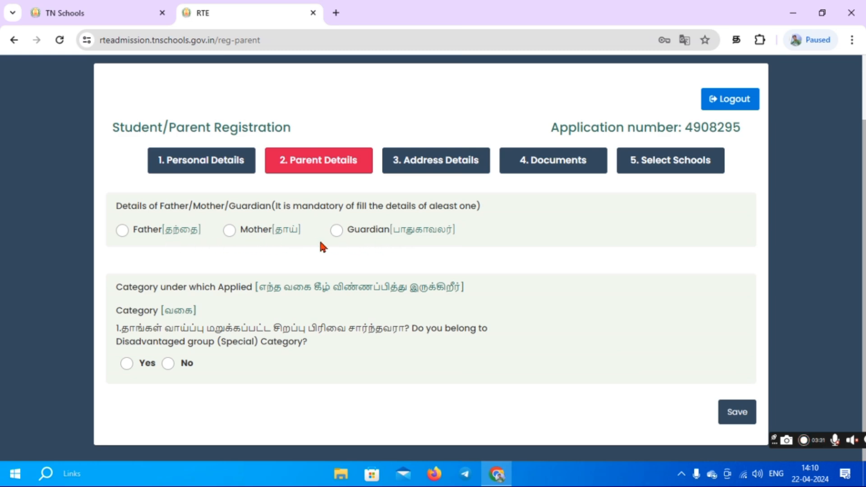
Enter the father's name, profession Other and total annual income 72000.
click(122, 231)
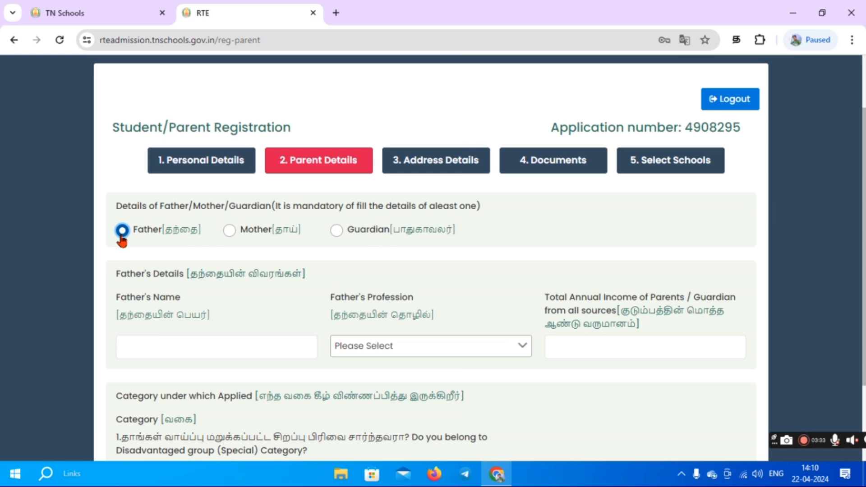
click(160, 345)
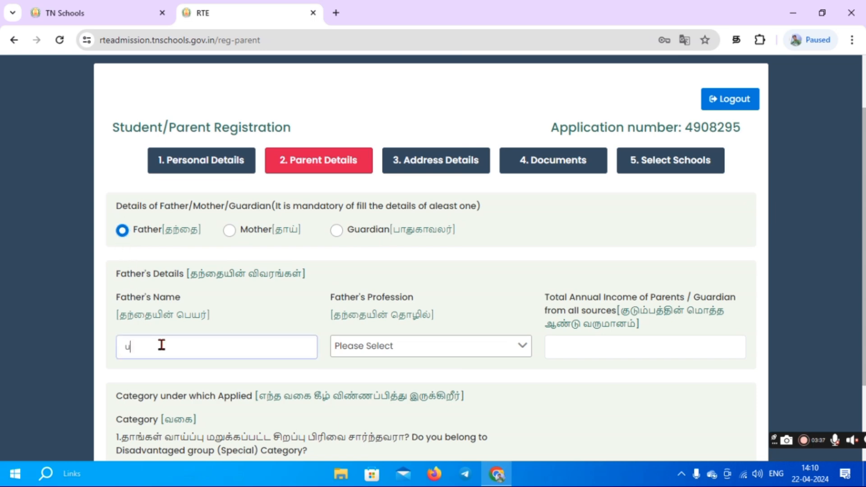
click(403, 351)
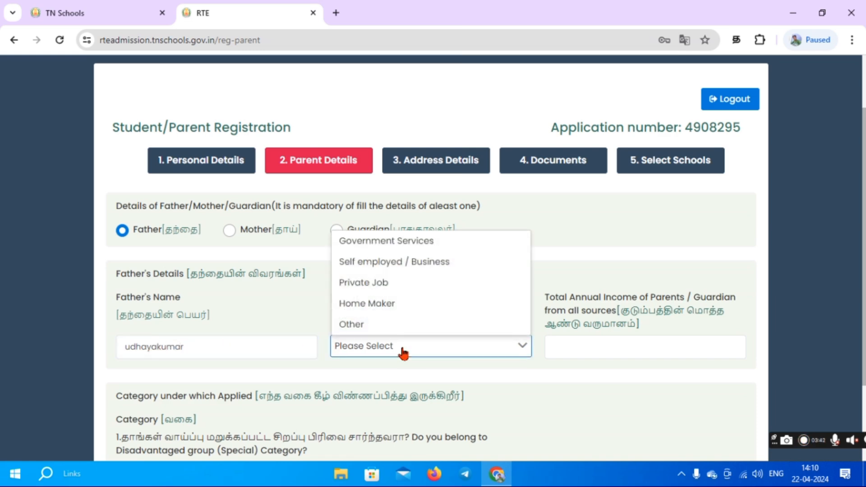
click(380, 326)
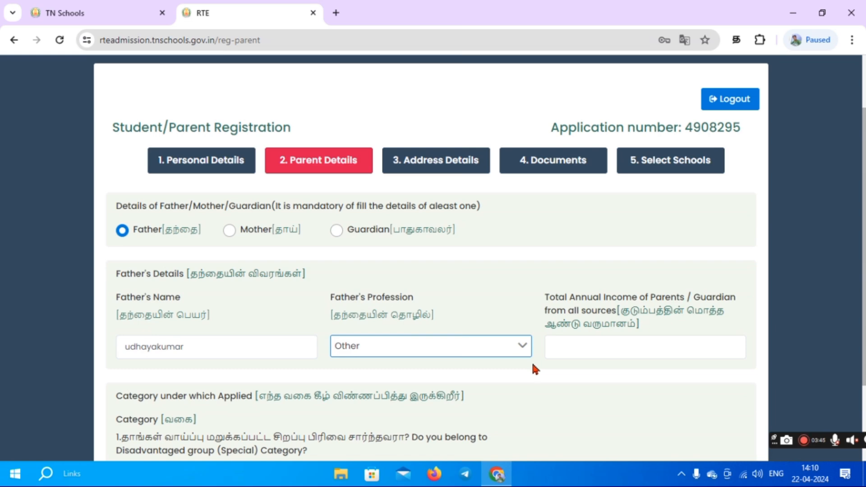
click(580, 348)
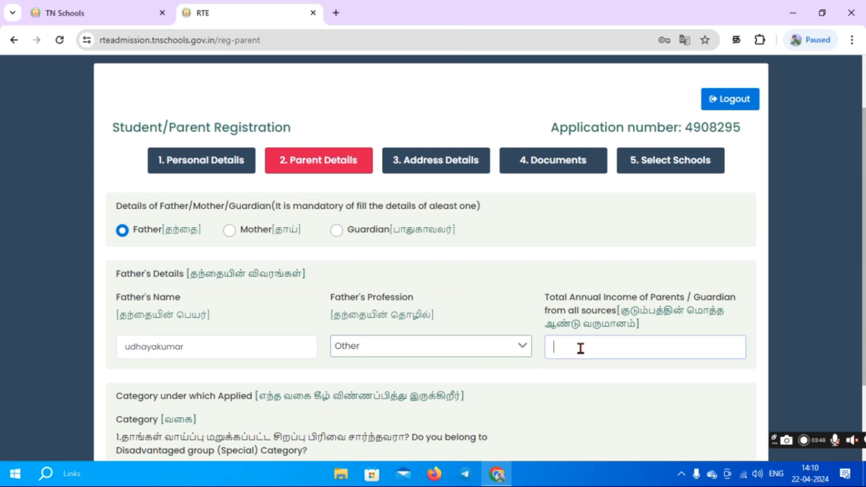
text(72000)
Answer No to disadvantaged group, Yes to income under Rs. 2 lakhs, and save.
scroll(578, 349, down, 3)
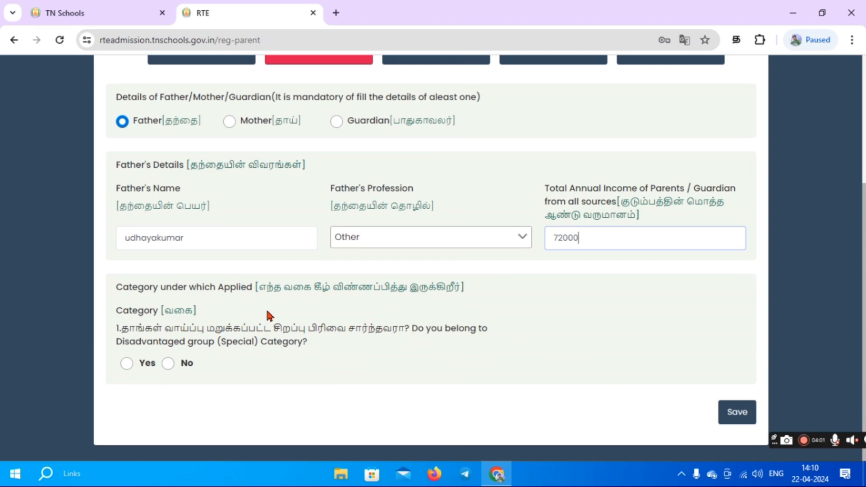
click(168, 363)
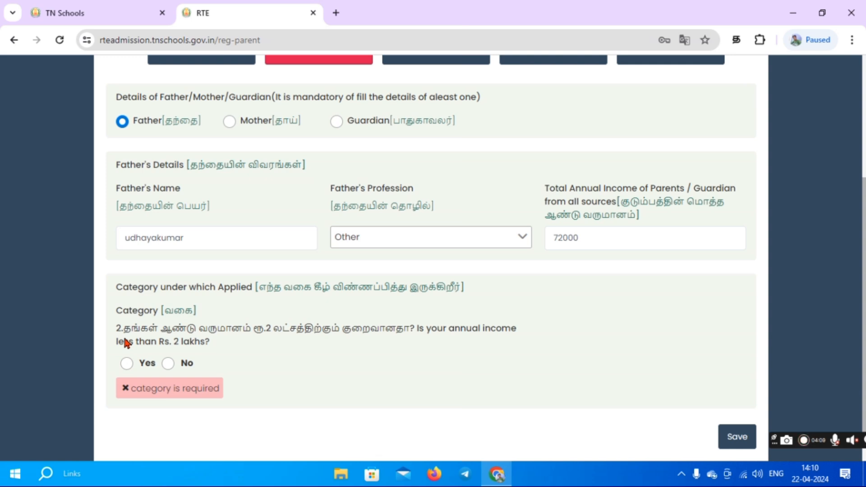
click(127, 364)
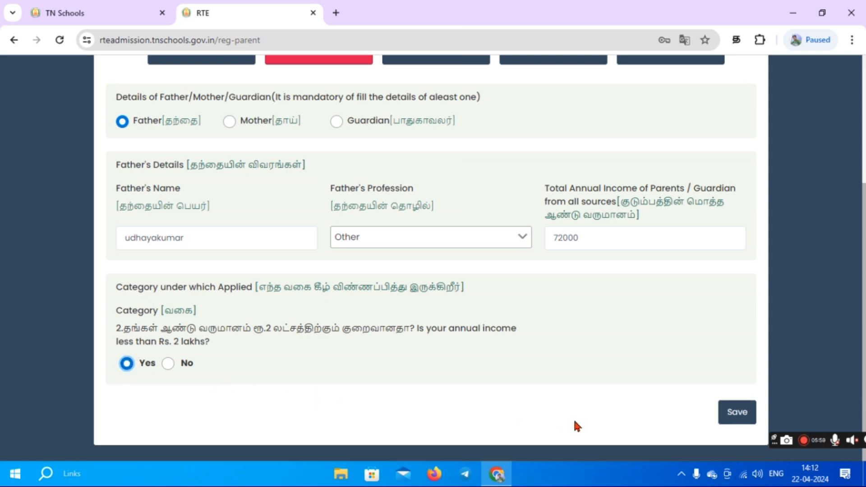
click(734, 419)
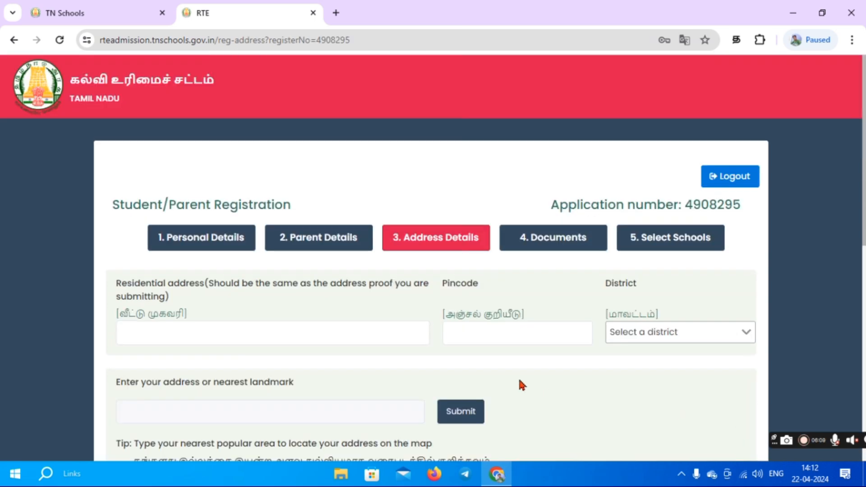
Enter the residential address and pincode, and choose DHARMAPURI as the district.
scroll(519, 381, down, 3)
key(BackSpace)
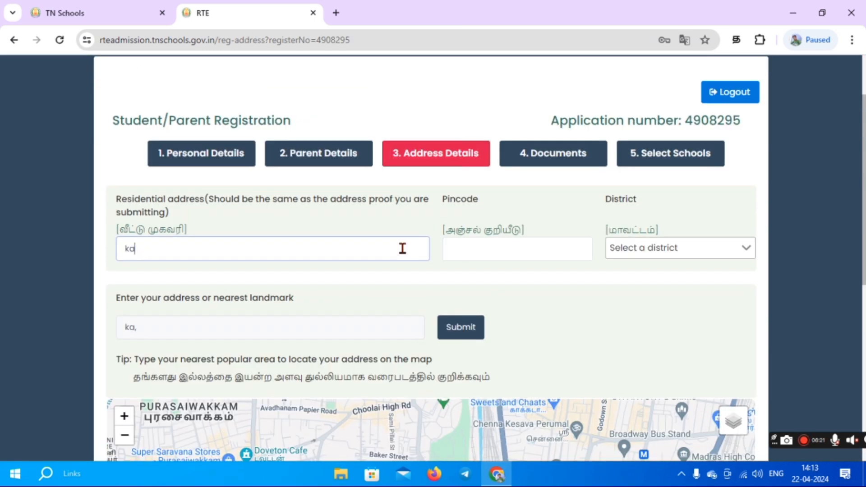
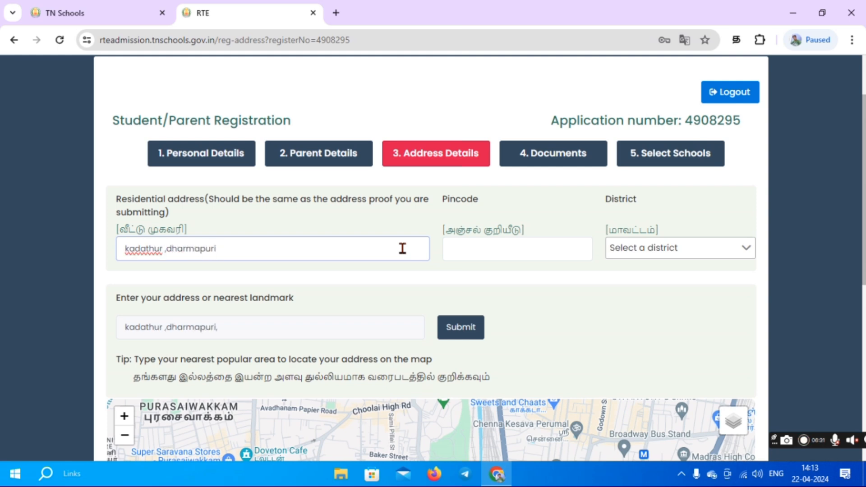
click(487, 246)
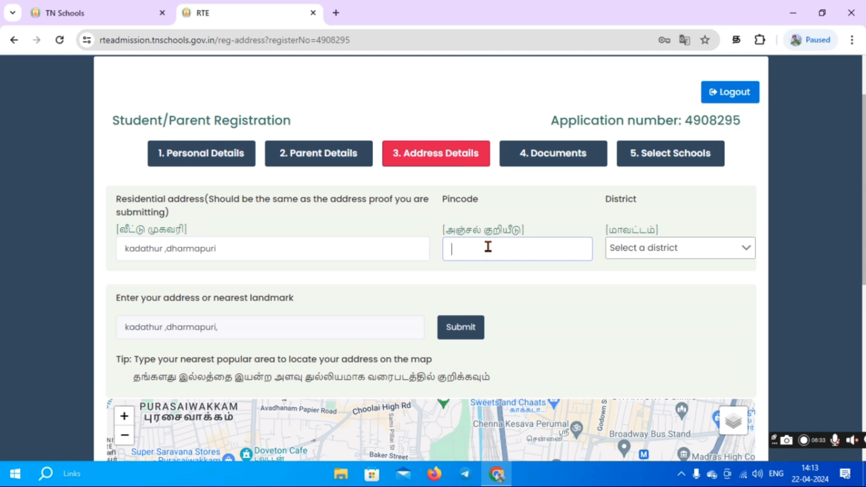
text(635303)
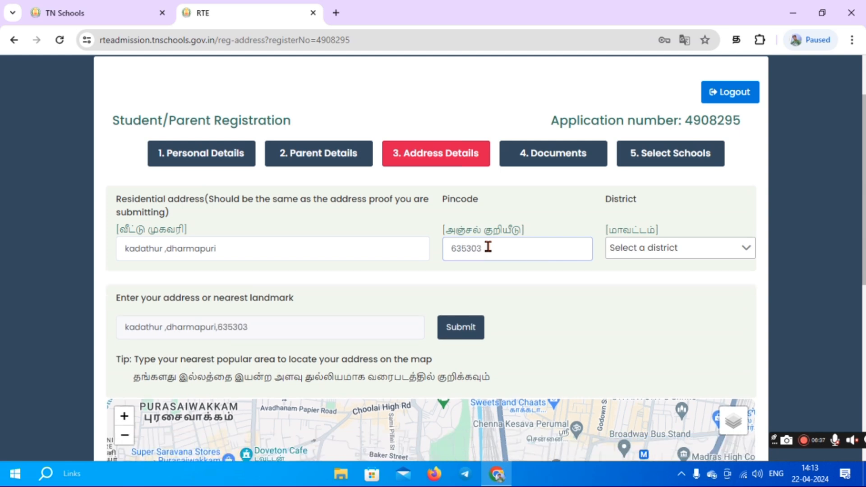
click(629, 255)
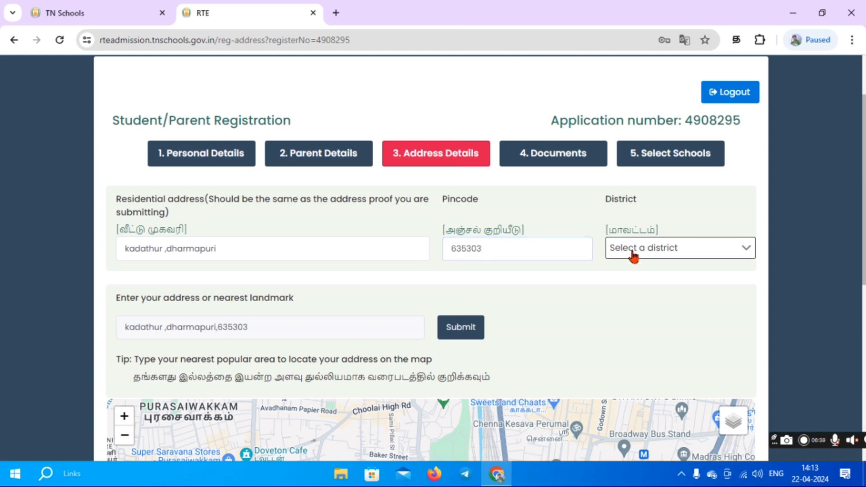
click(645, 404)
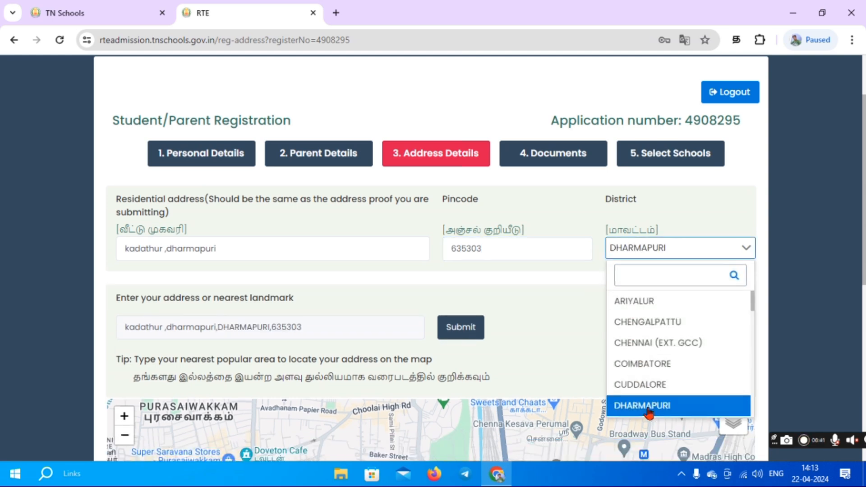
scroll(575, 294, down, 2)
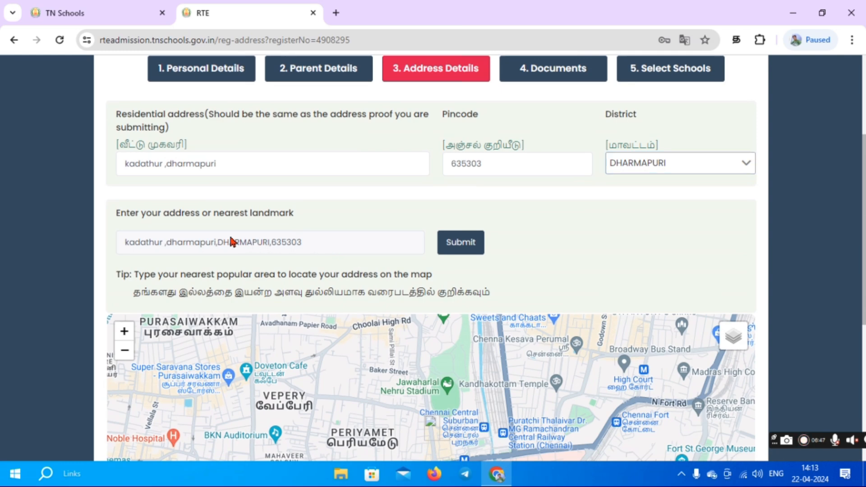
Locate the entered address on the map and nudge the location pin slightly left.
drag(123, 242, 373, 239)
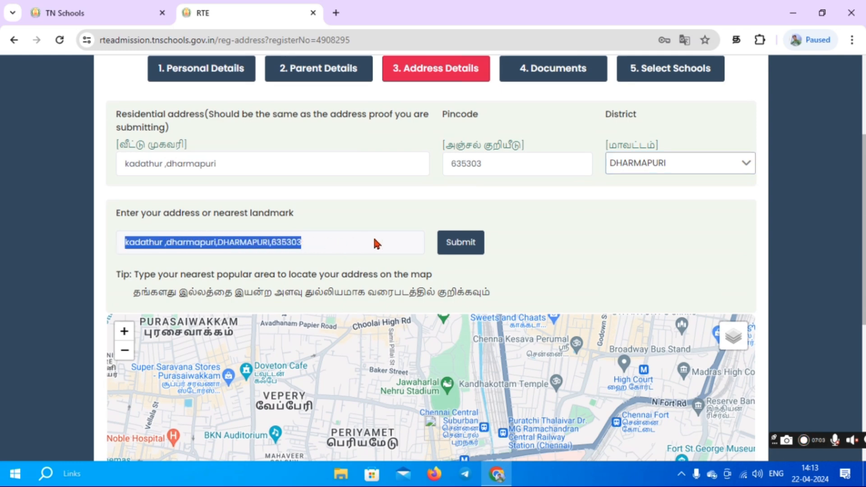
click(471, 243)
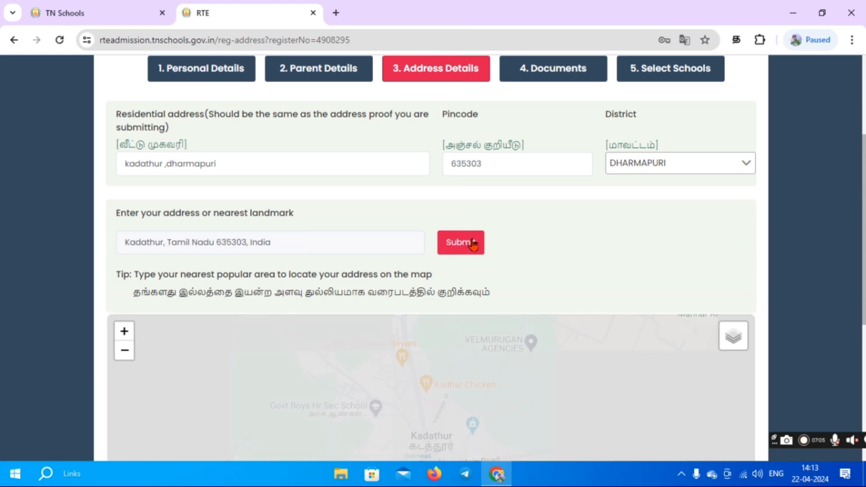
scroll(519, 351, down, 1)
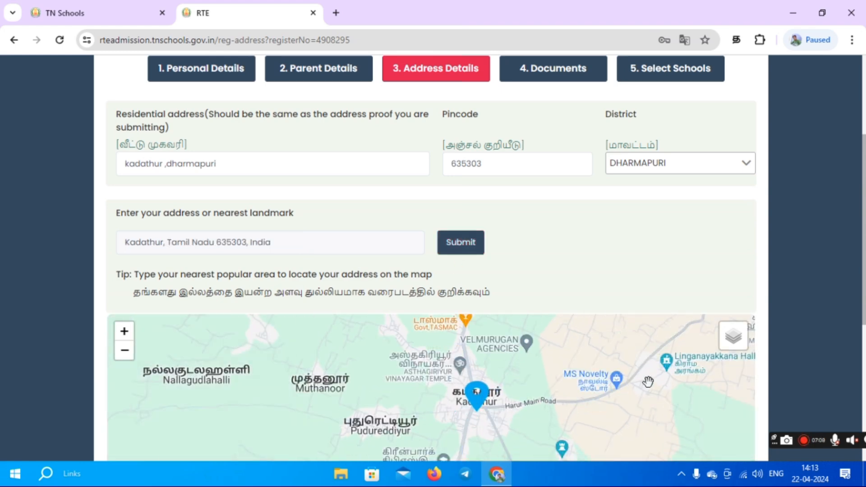
scroll(773, 311, down, 3)
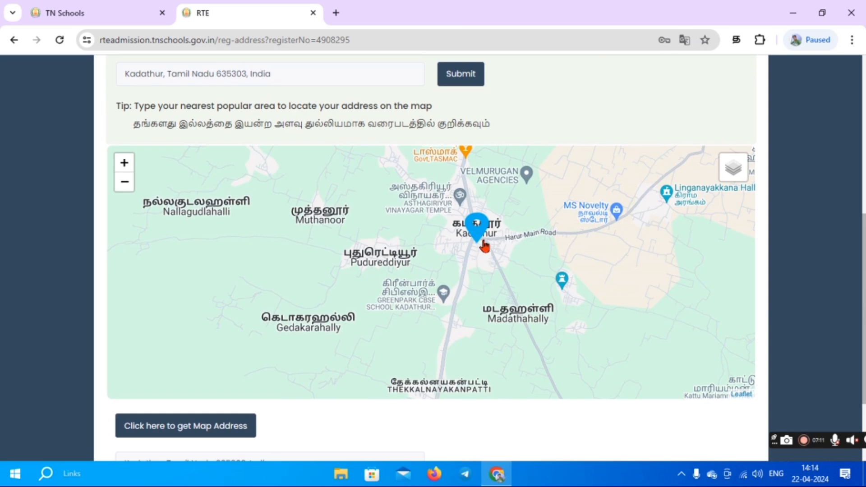
drag(478, 235, 456, 232)
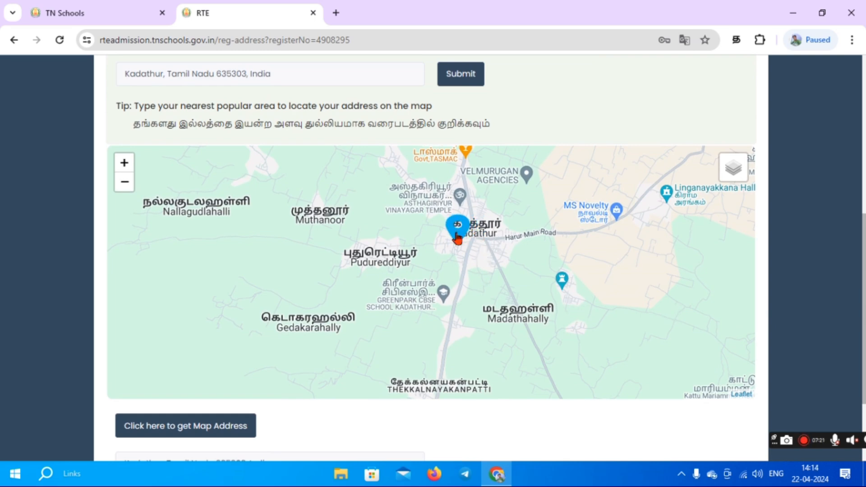
Save the address details and confirm the address in the Confirmation dialog.
scroll(553, 331, down, 1)
scroll(586, 413, down, 3)
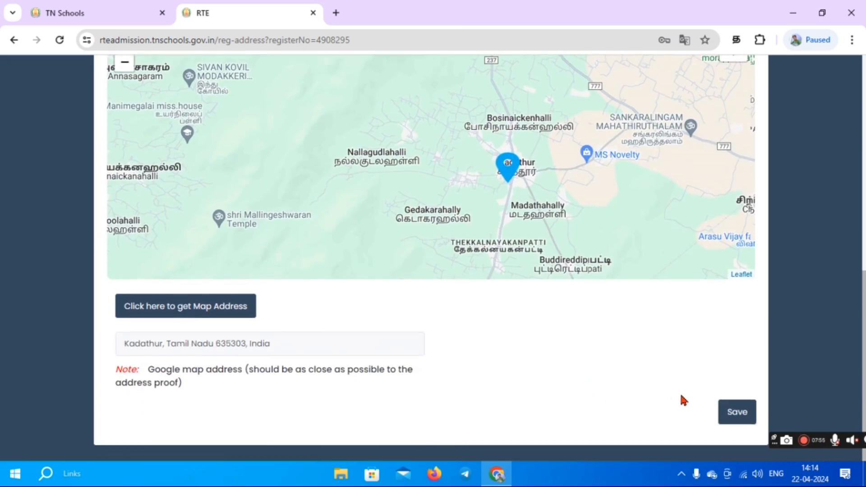
click(736, 411)
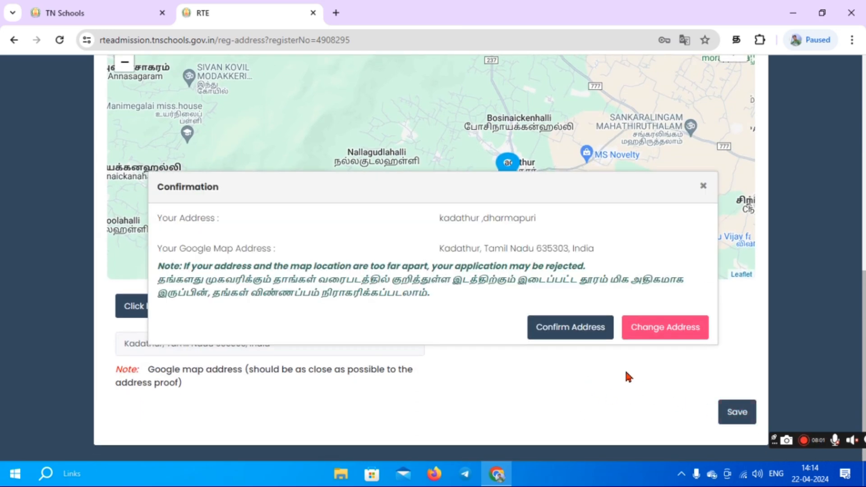
click(578, 333)
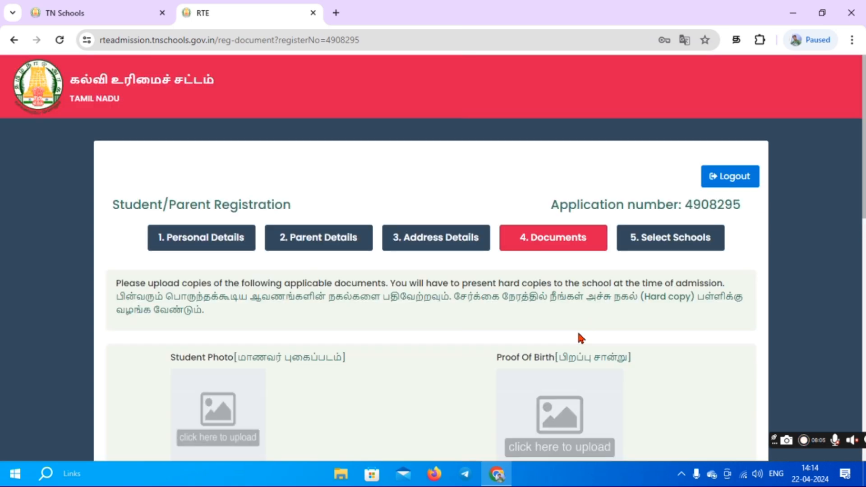
Choose a file for the Proof Of Birth upload and save the documents.
scroll(476, 362, down, 5)
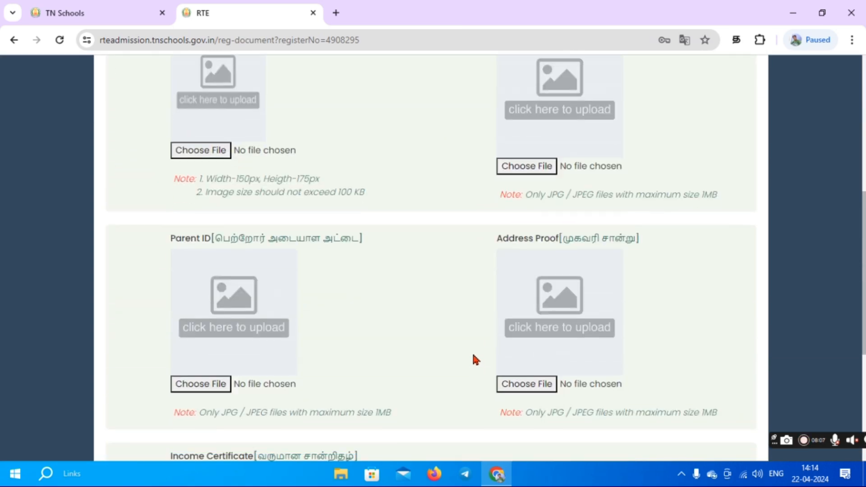
scroll(472, 352, up, 2)
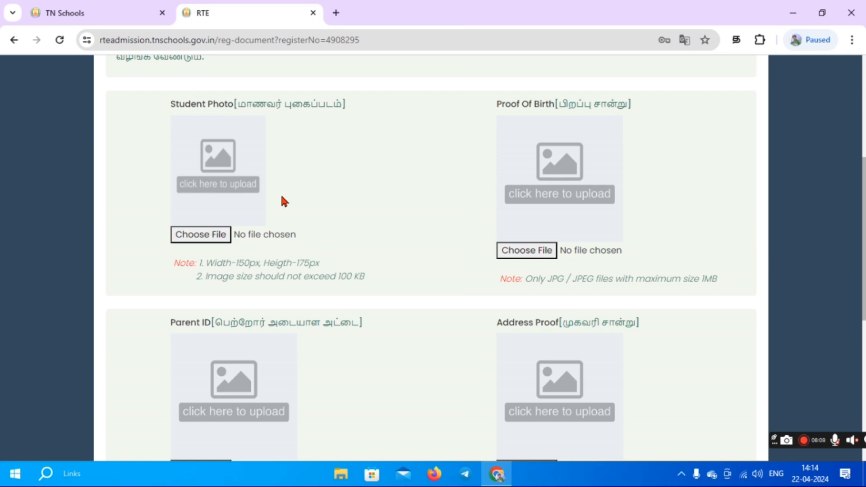
scroll(285, 205, up, 5)
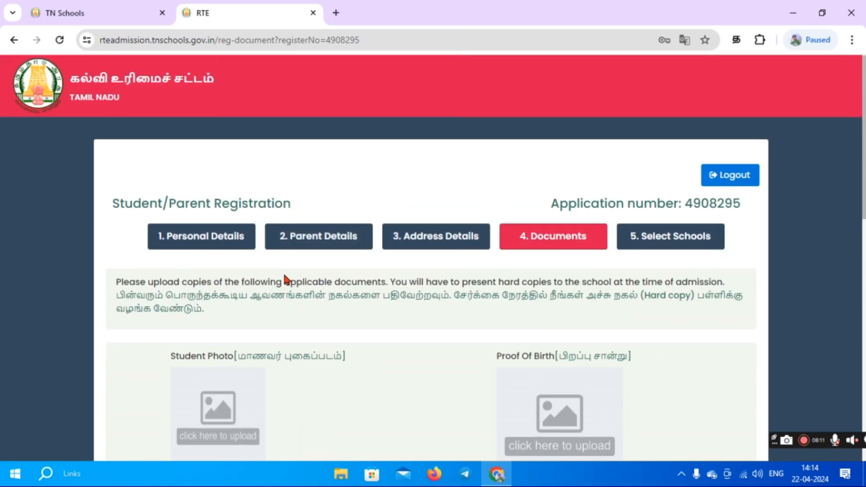
scroll(285, 279, down, 2)
scroll(285, 277, down, 4)
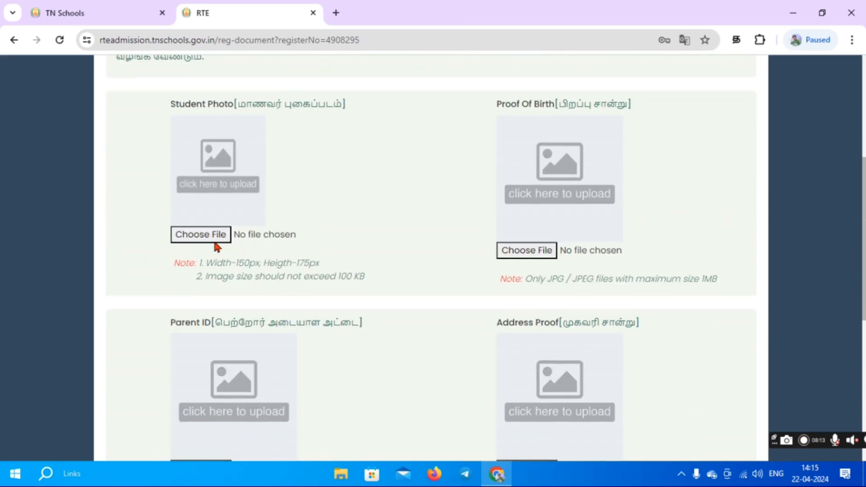
click(536, 249)
scroll(515, 277, down, 4)
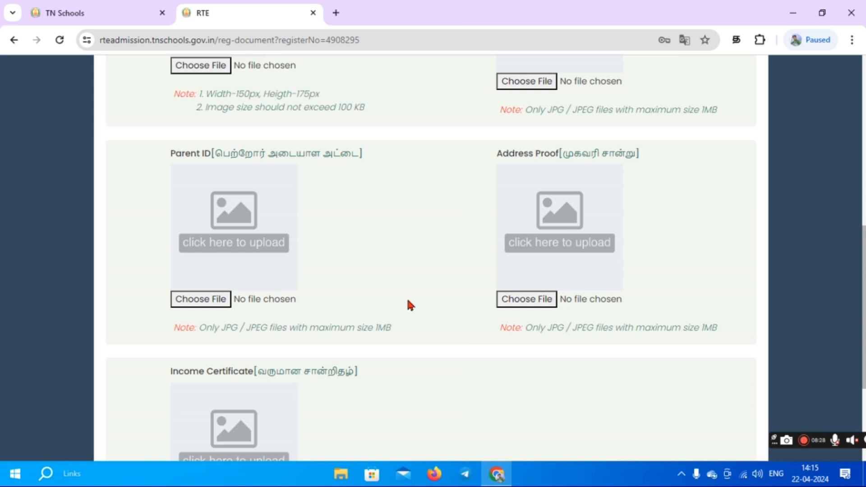
scroll(647, 298, down, 2)
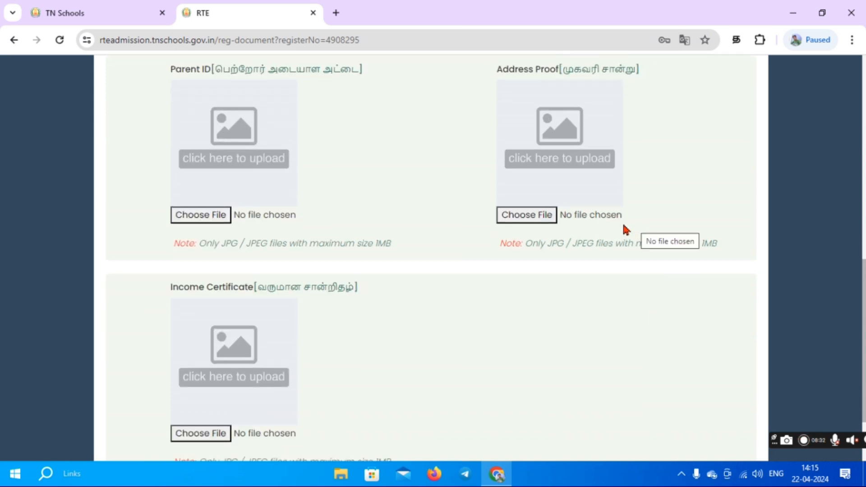
scroll(561, 208, up, 2)
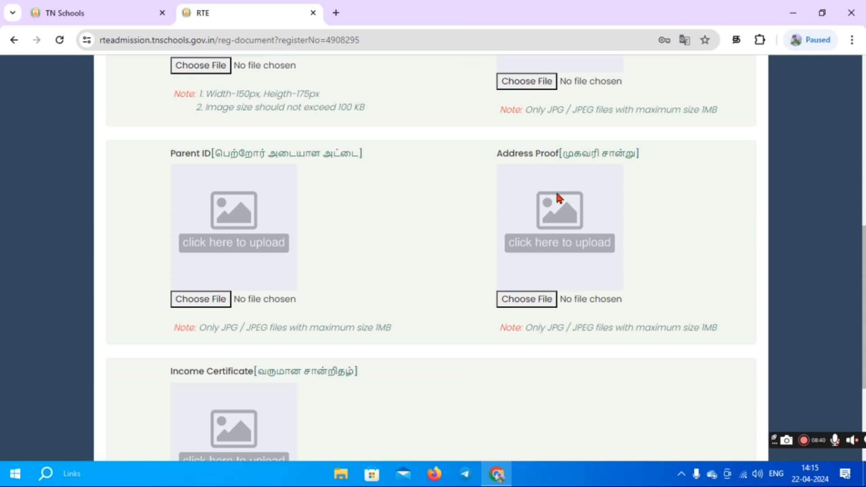
scroll(451, 254, down, 4)
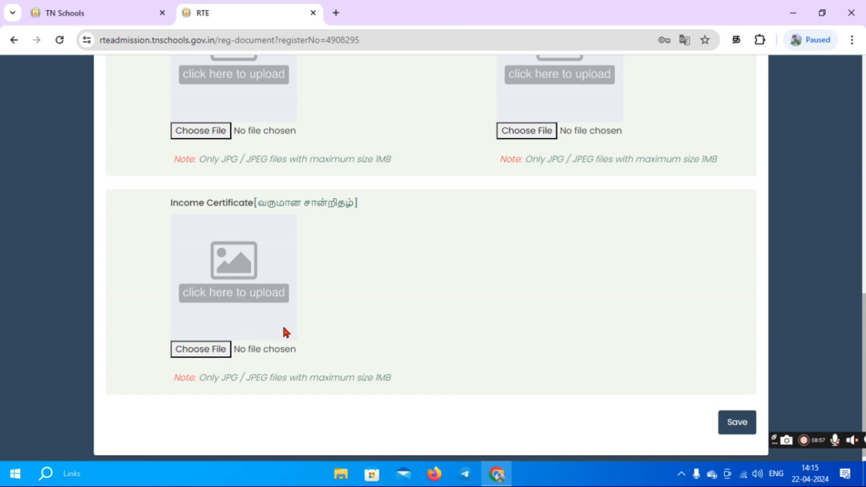
click(738, 429)
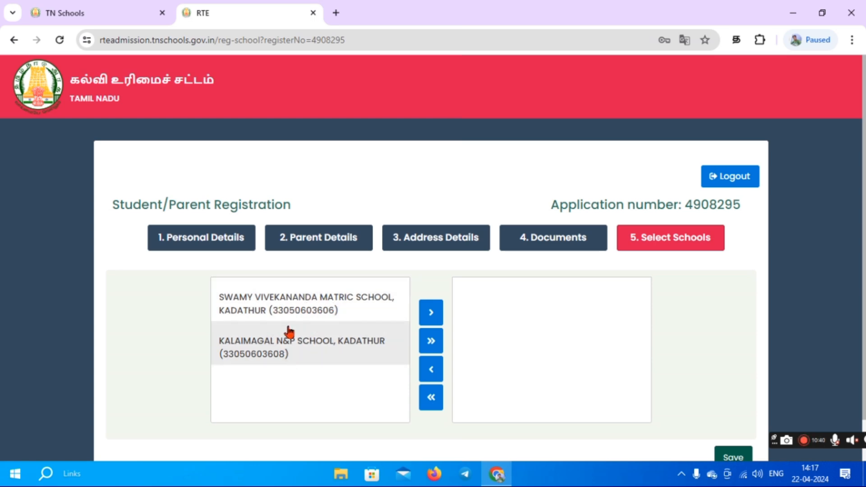
Move SWAMY VIVEKANANDA MATRIC SCHOOL and KALAIMAGAL N&P SCHOOL to the chosen list and save.
click(318, 303)
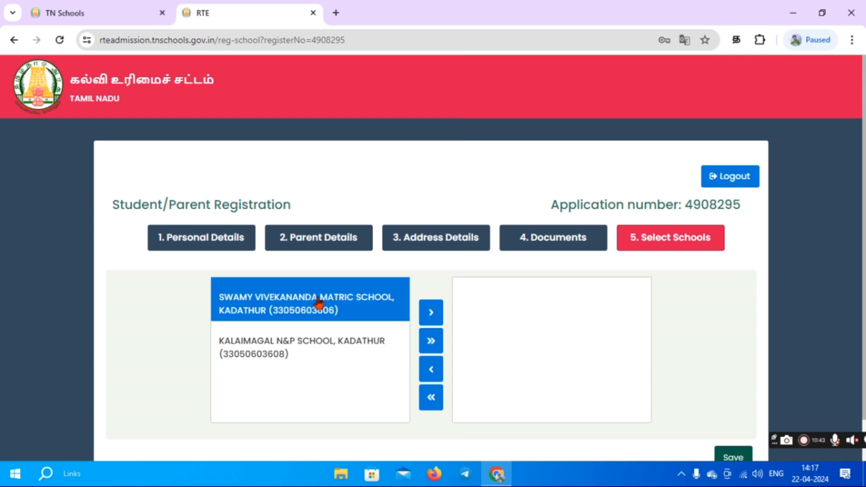
click(430, 313)
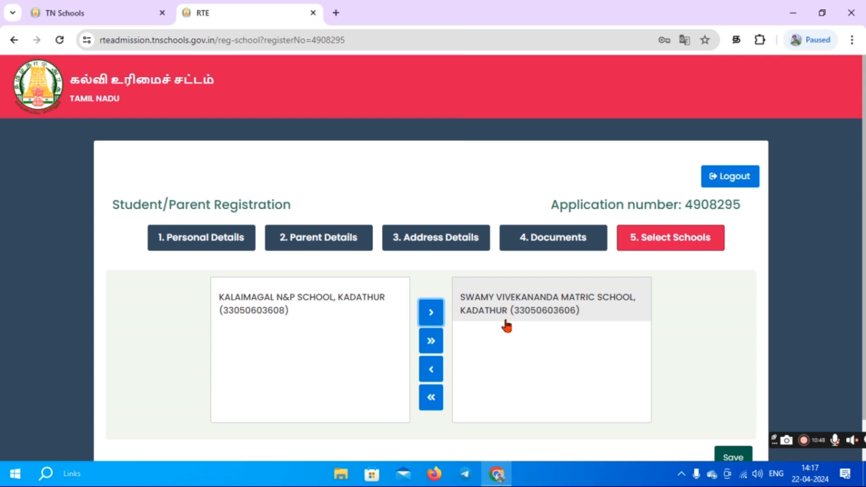
click(353, 301)
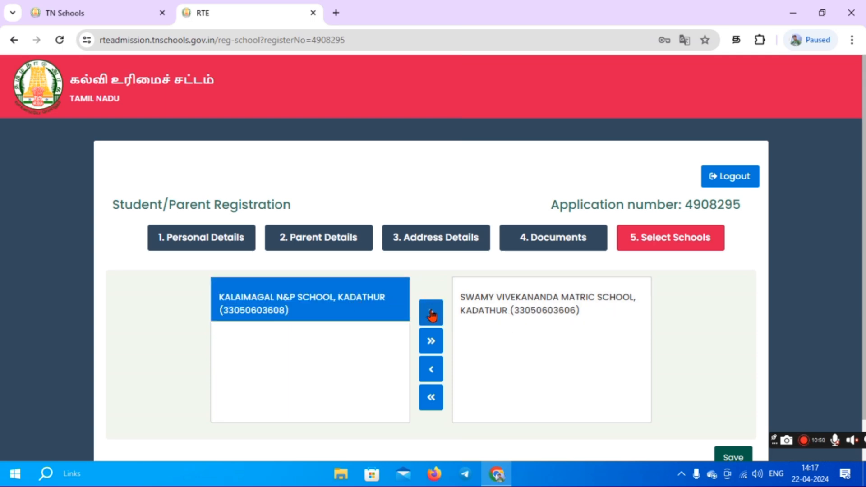
click(431, 316)
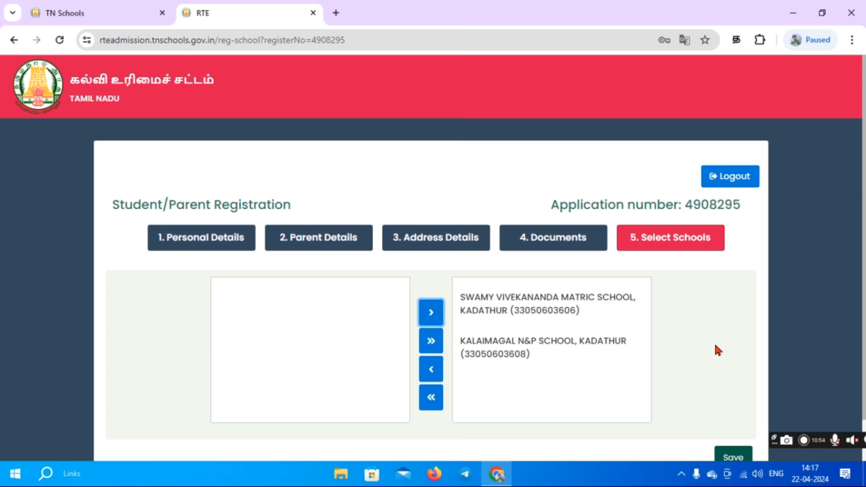
scroll(714, 346, down, 1)
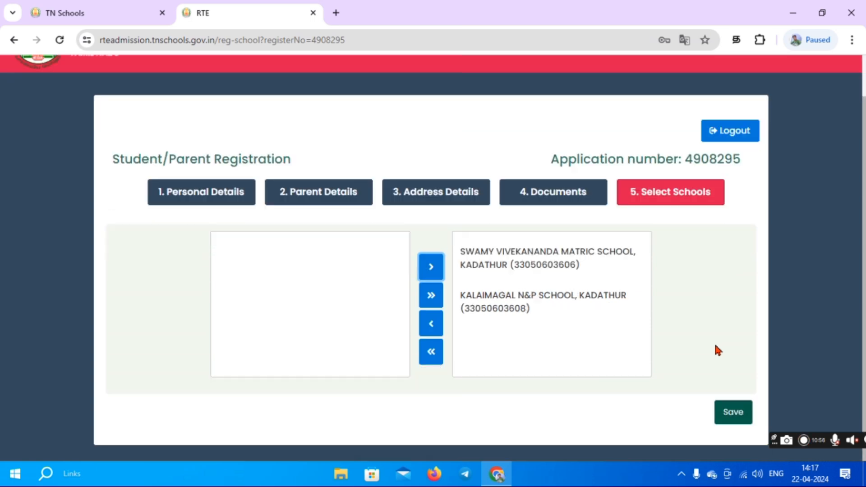
click(726, 414)
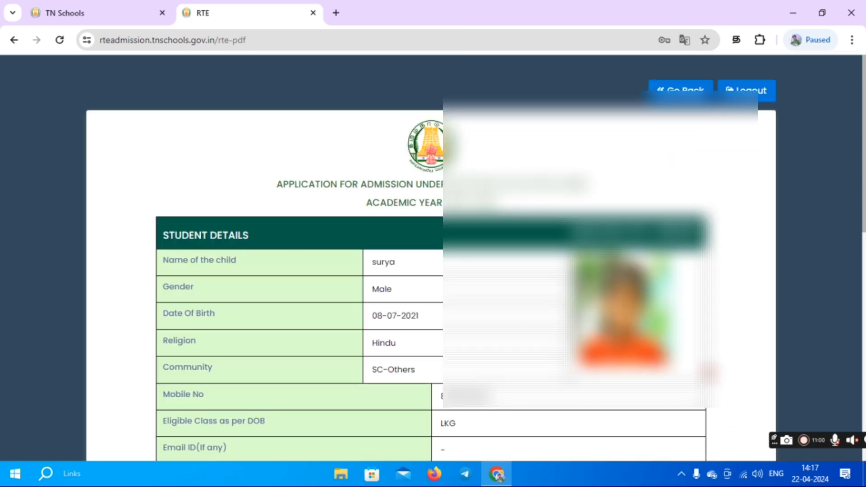
Final-submit the application and confirm Submit in the Confirmation dialog.
scroll(431, 257, down, 10)
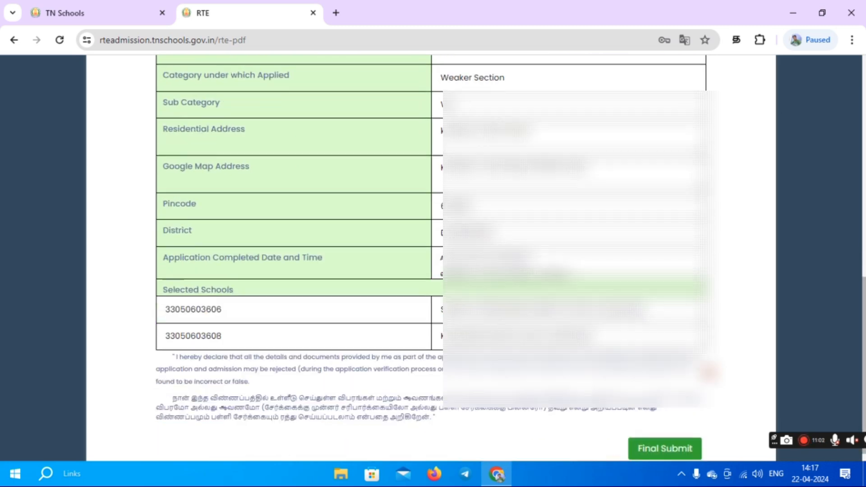
scroll(708, 372, down, 1)
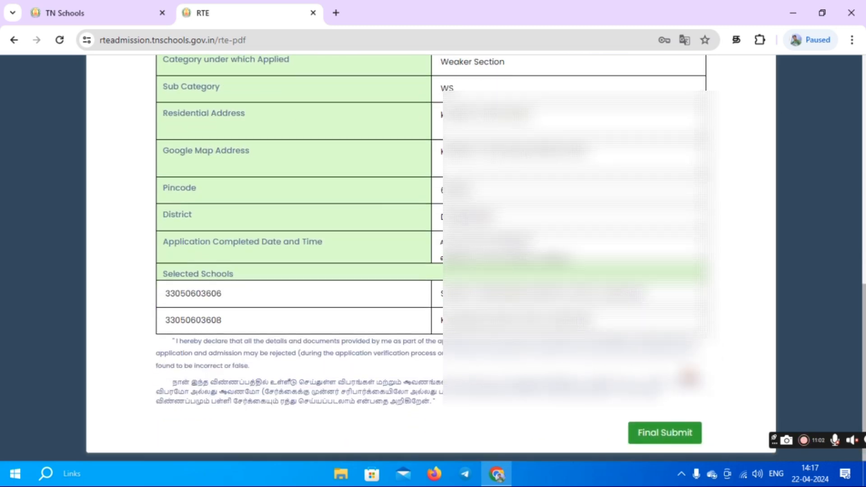
click(664, 438)
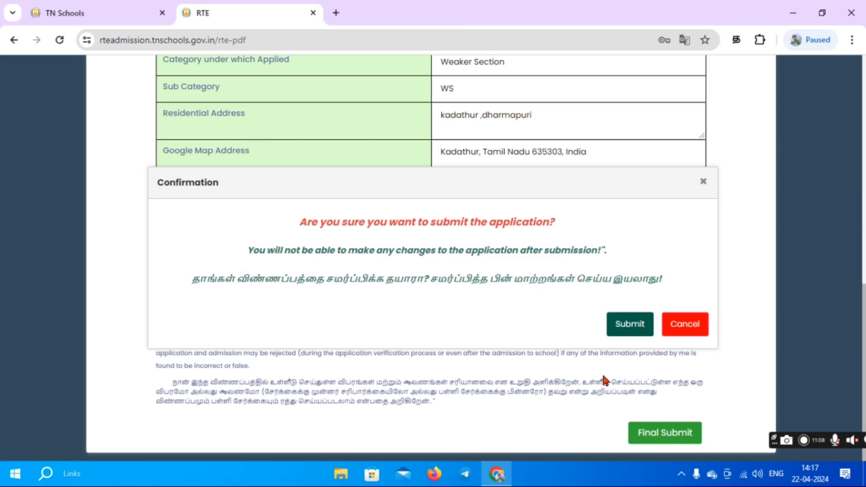
click(639, 326)
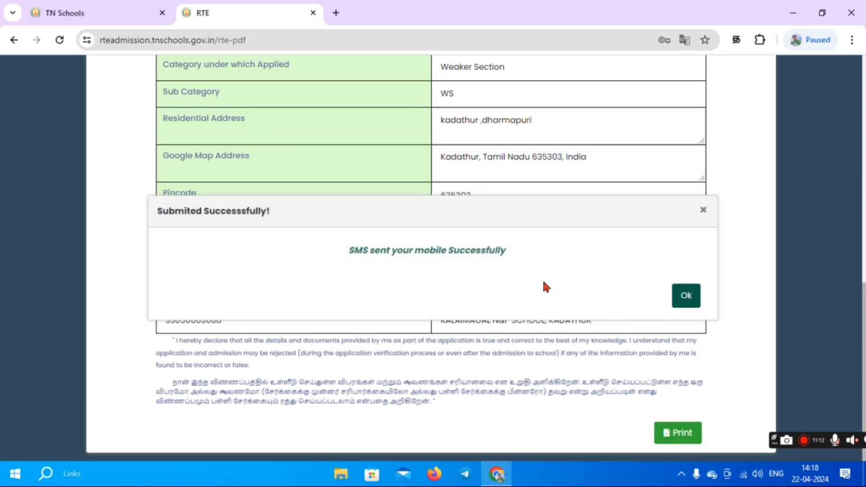
Dismiss the submission success message and open the submitted application's print preview set to Save as PDF.
click(680, 296)
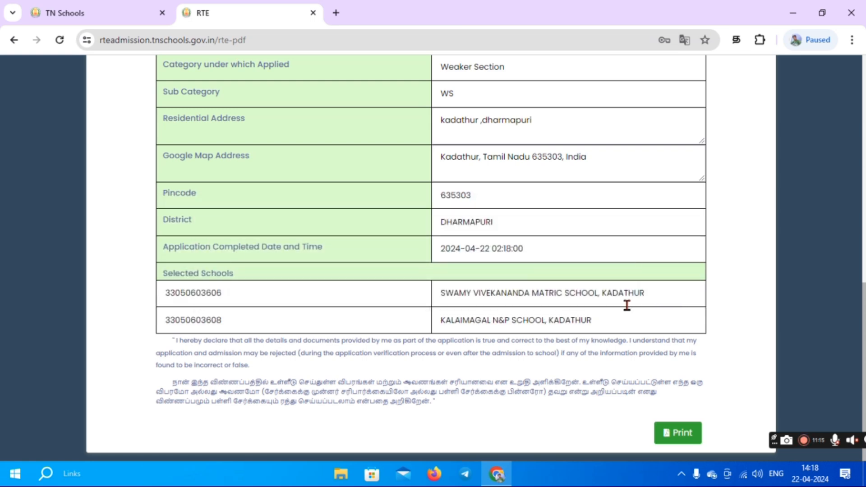
click(671, 438)
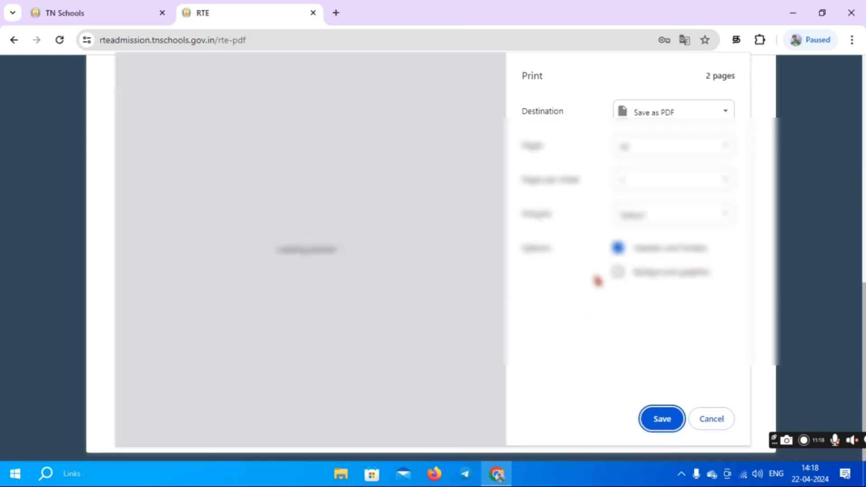